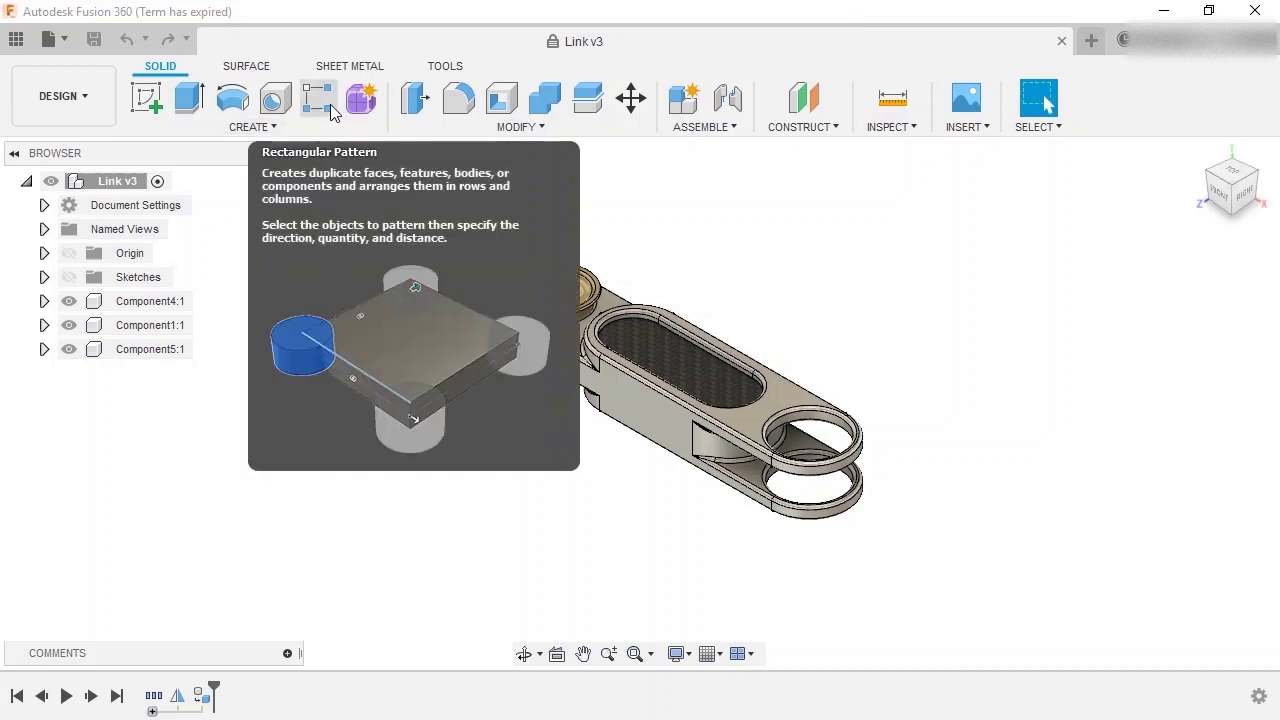
# Step: Start a Rectangular Pattern with the pattern type set to Components
pyautogui.click(296, 125)
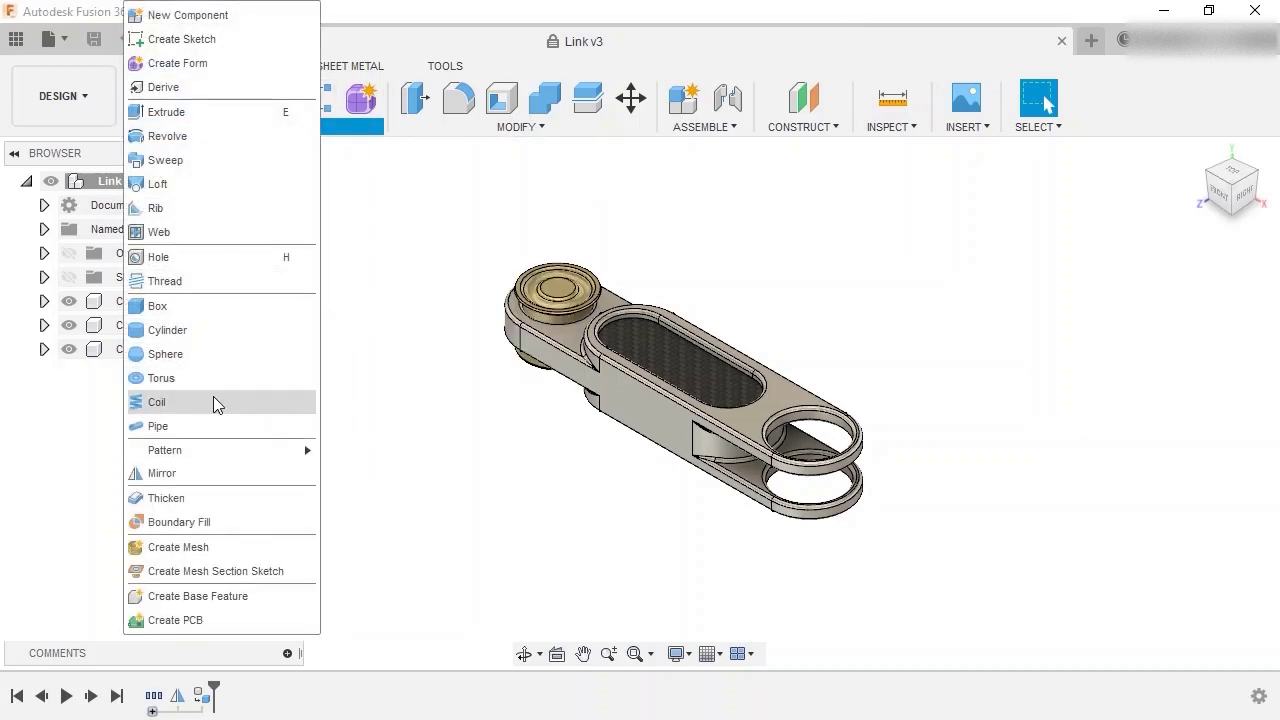
pyautogui.moveTo(199, 446)
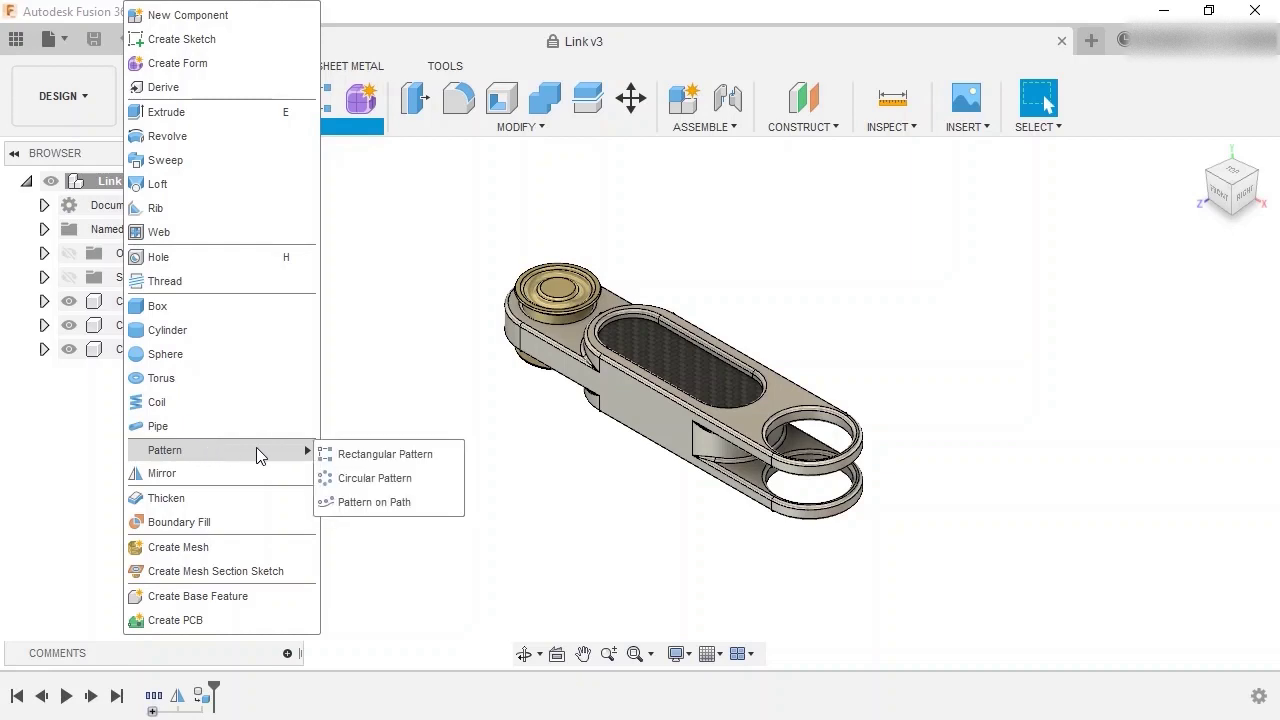
pyautogui.click(394, 220)
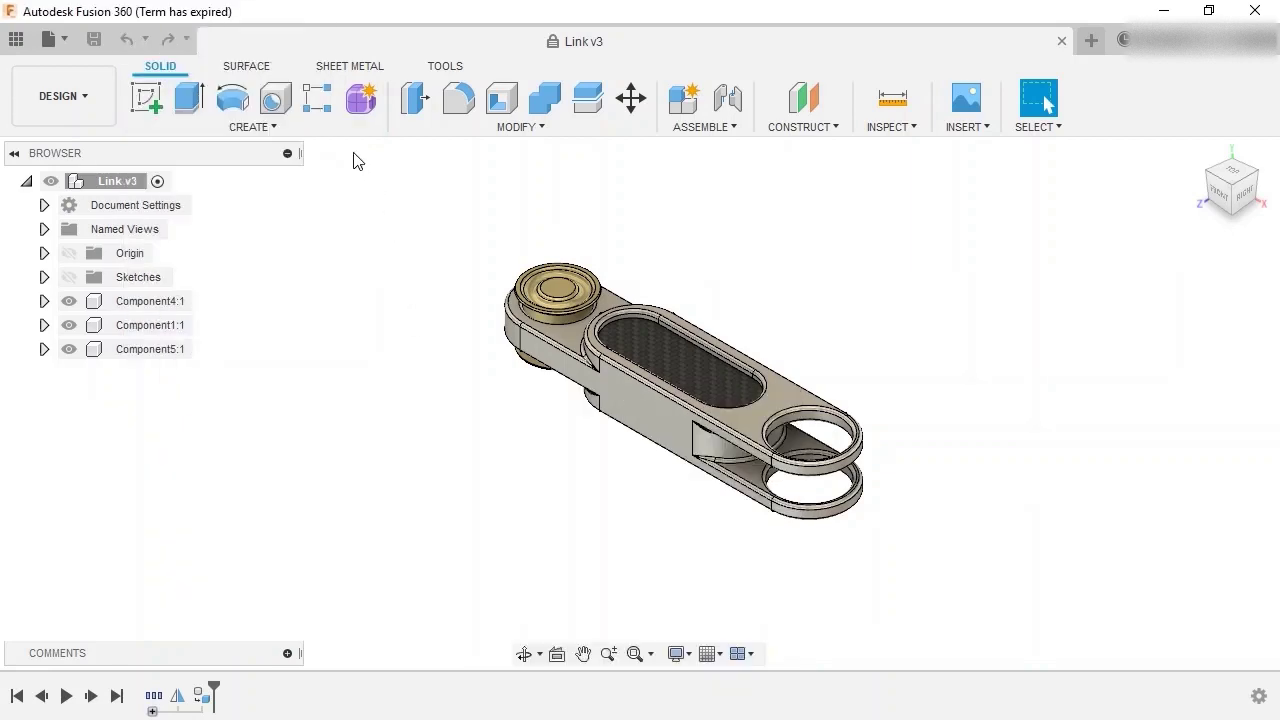
pyautogui.click(324, 105)
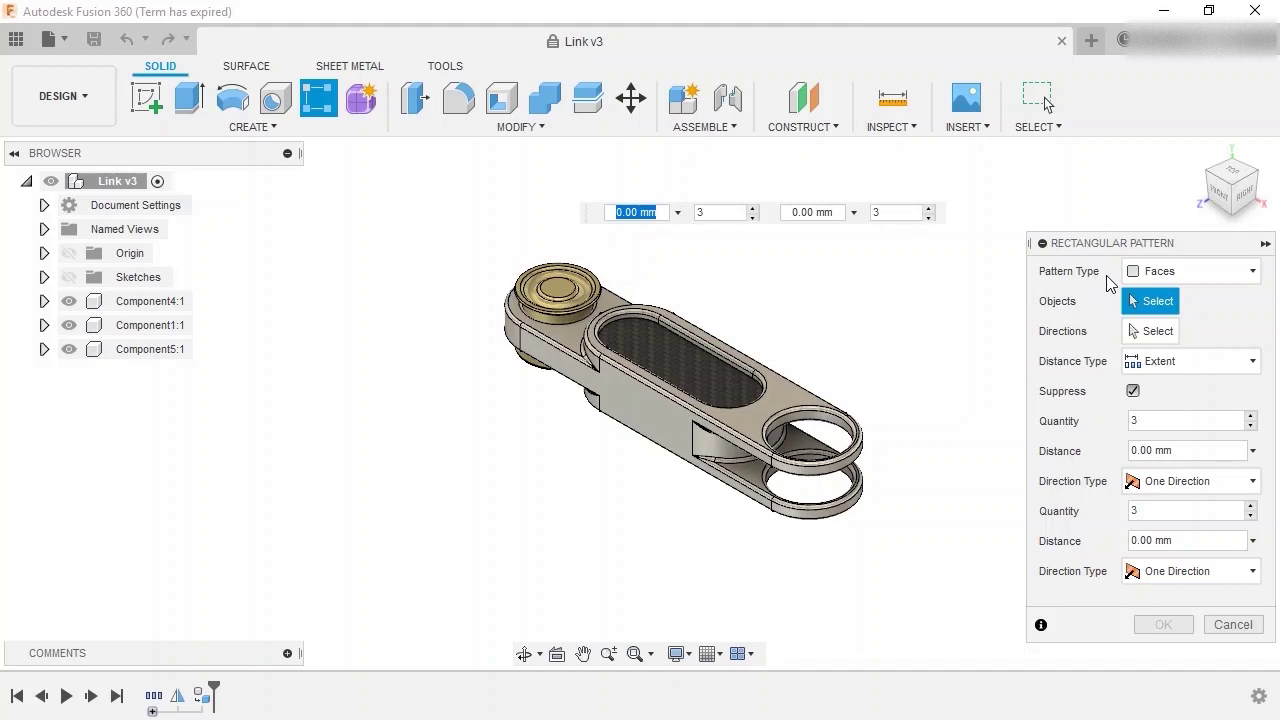
pyautogui.click(1187, 274)
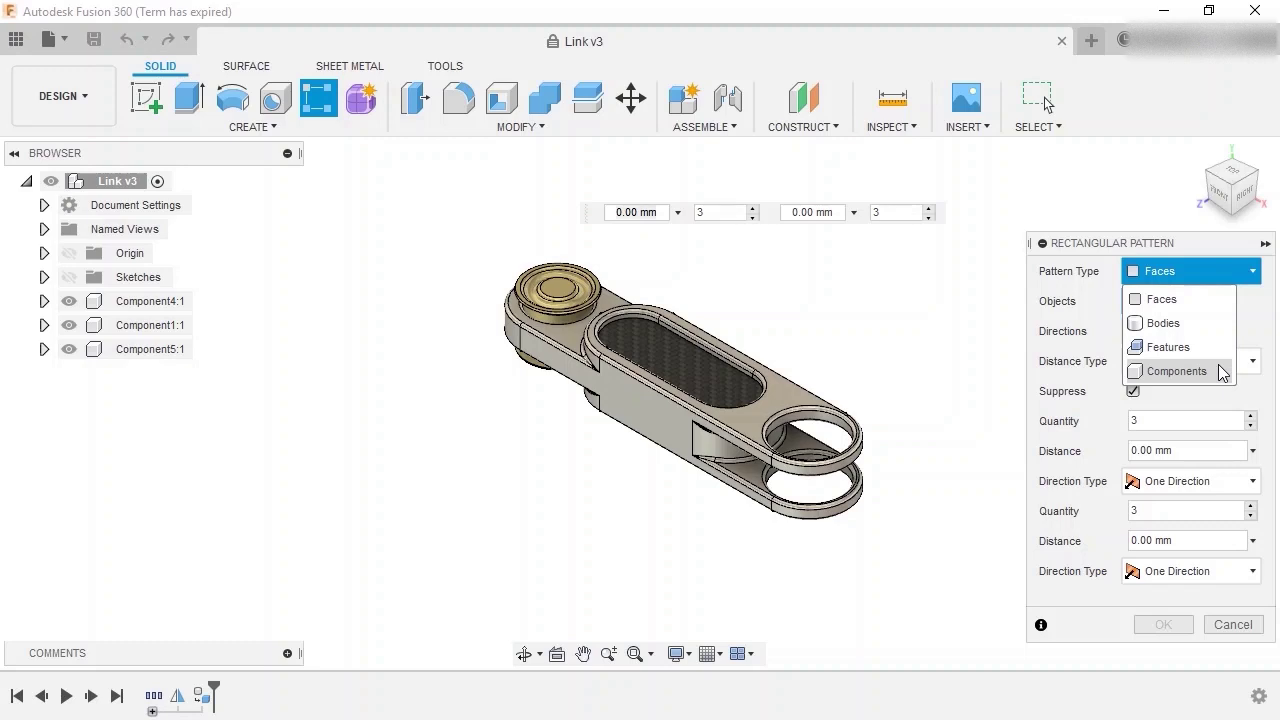
pyautogui.click(1178, 371)
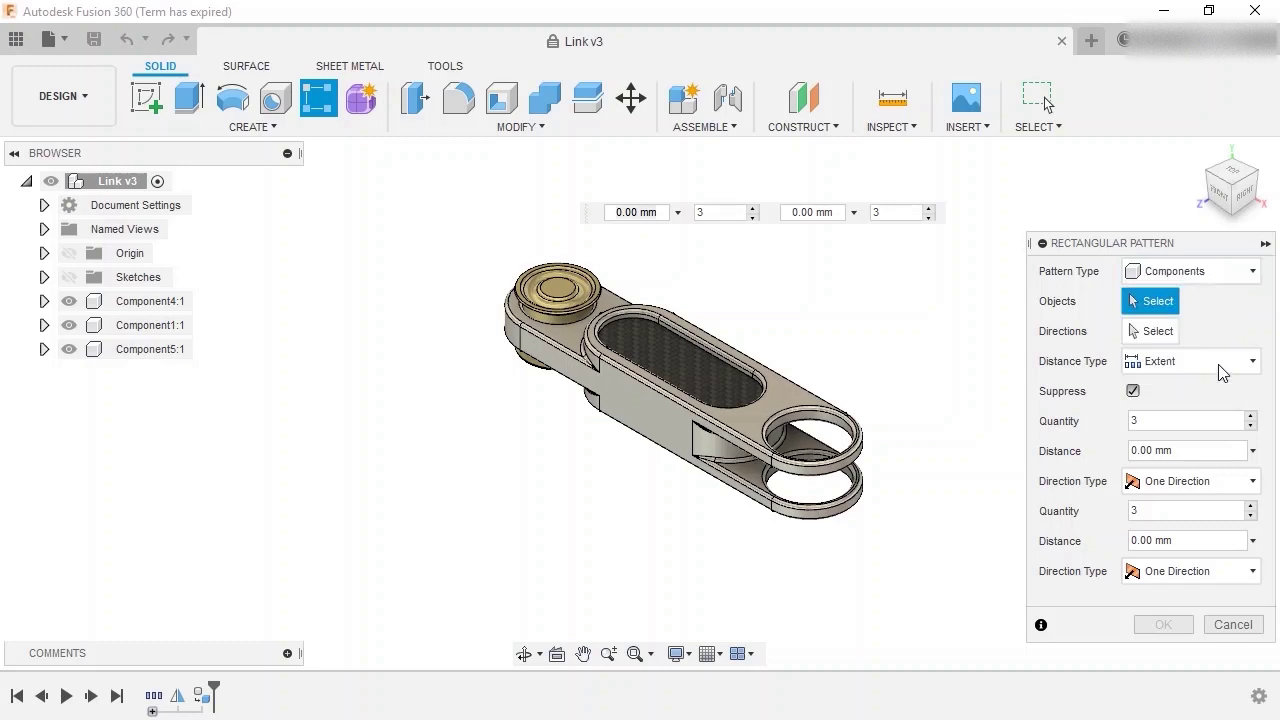
# Step: Select Component5:1, Component1:1 and Component4:1 as the objects to pattern
pyautogui.click(187, 349)
pyautogui.click(172, 324)
pyautogui.click(167, 302)
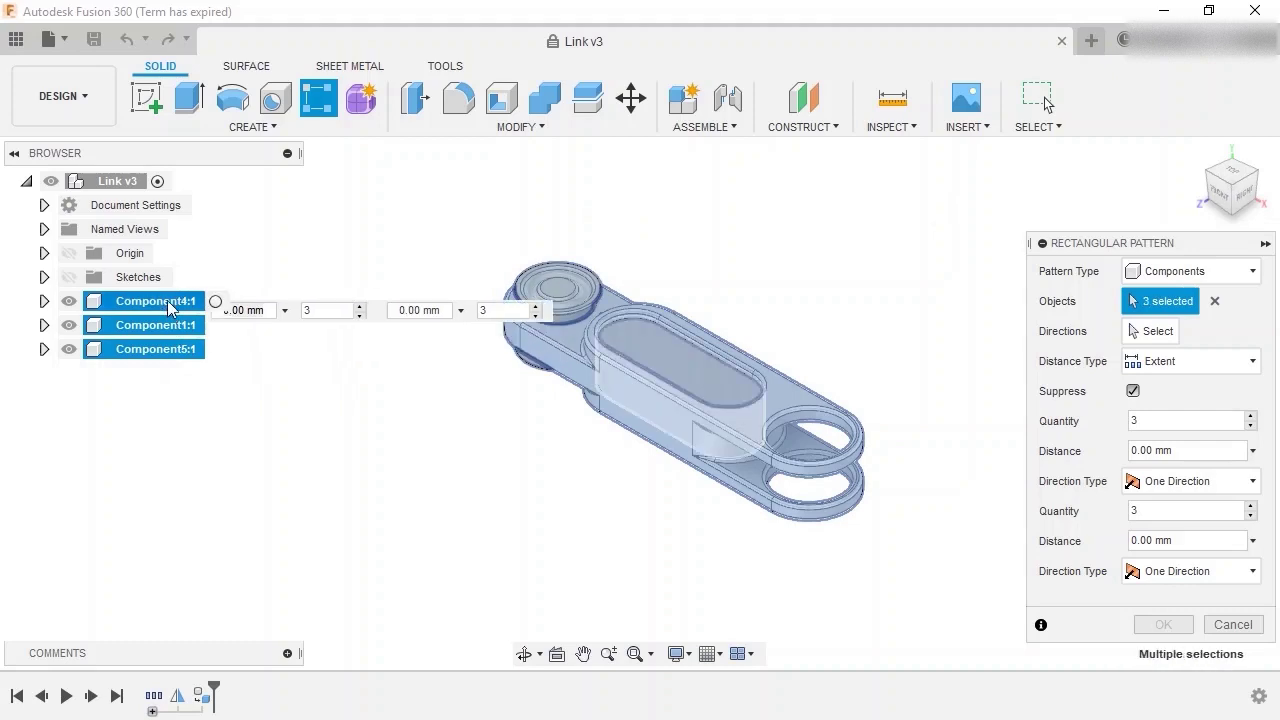
# Step: Pick the red X axis and a second origin axis as the two pattern directions
pyautogui.click(1160, 334)
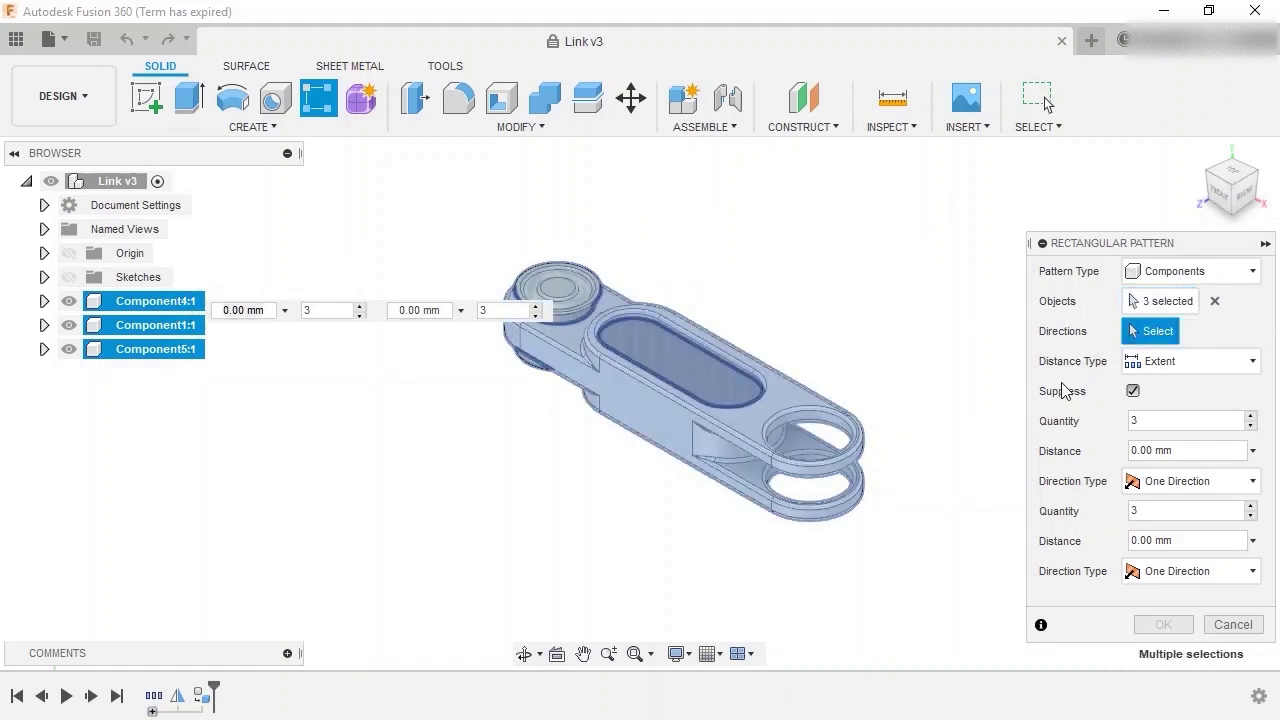
pyautogui.scroll(-3, 975, 449)
pyautogui.moveTo(975, 449); pyautogui.dragTo(714, 310, button='middle')
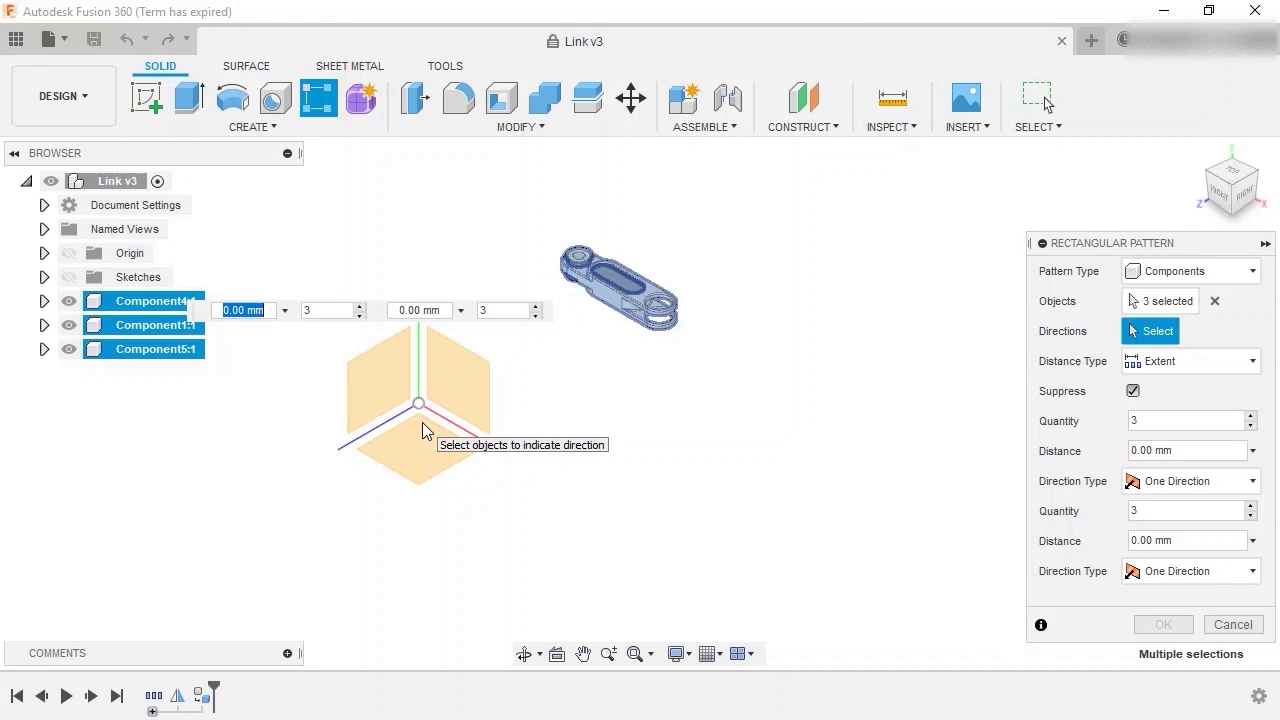
pyautogui.click(459, 427)
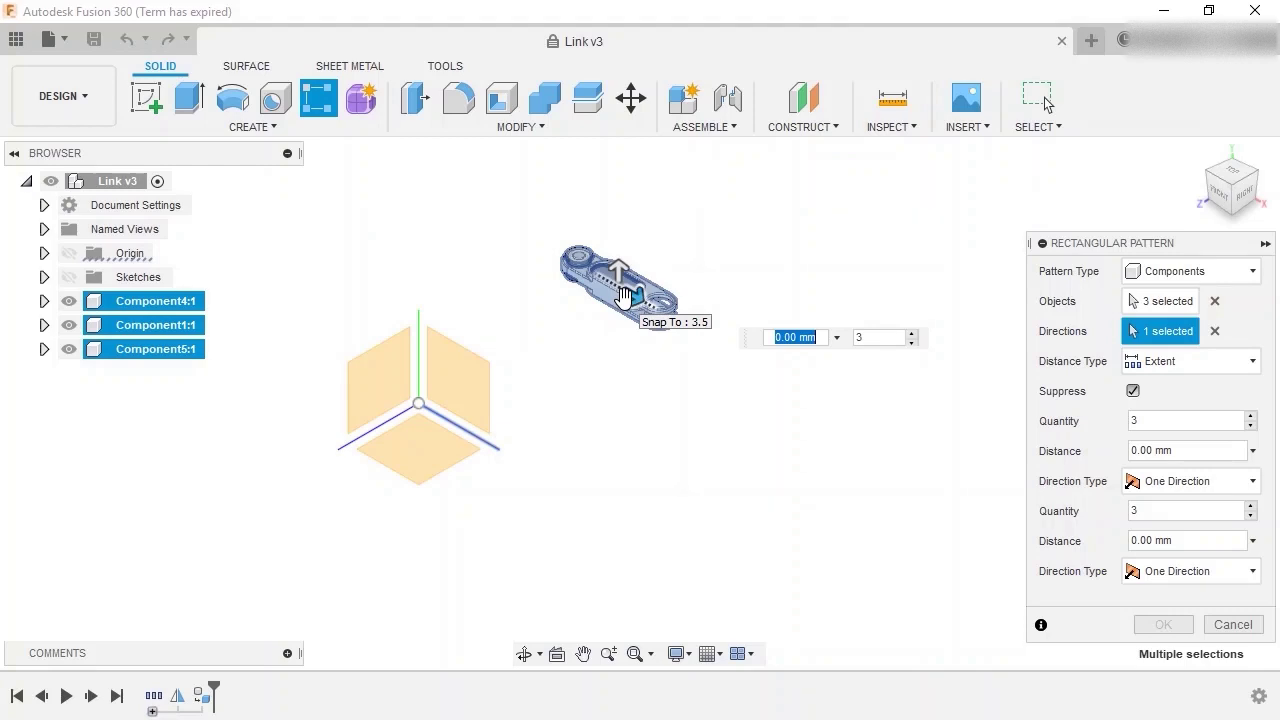
pyautogui.press('Tab')
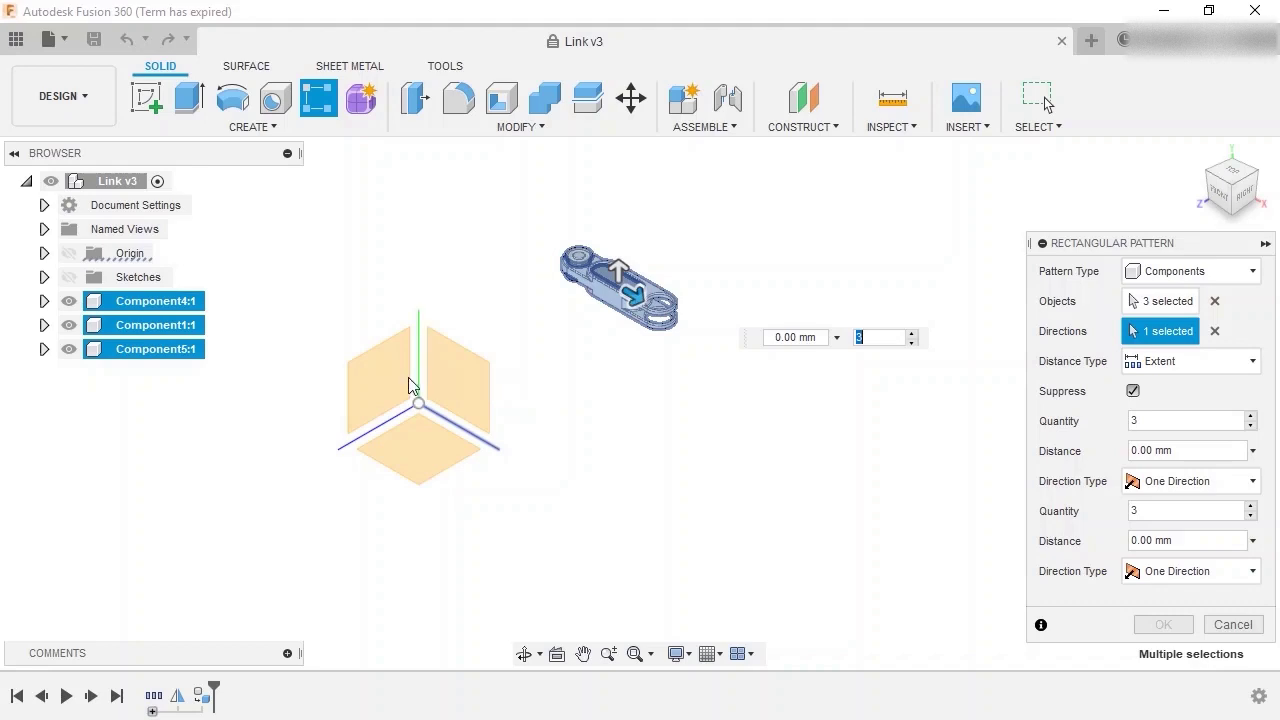
pyautogui.click(372, 434)
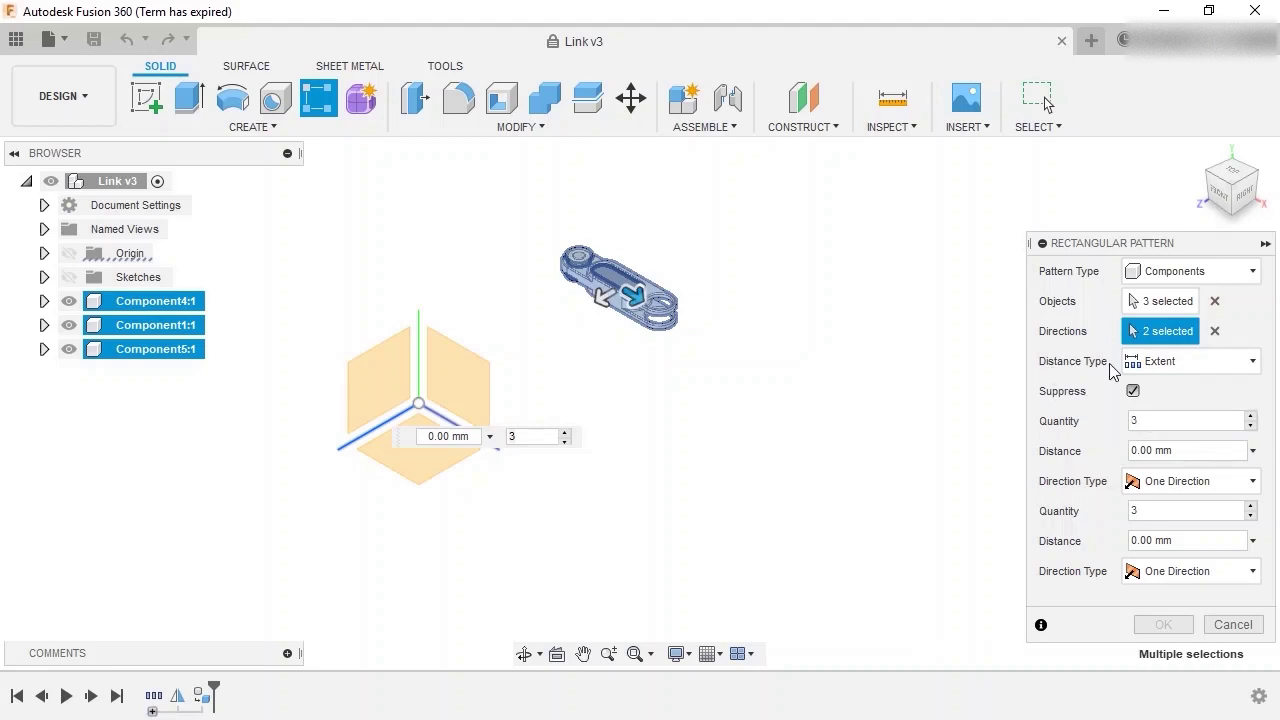
# Step: Give the first direction 5 copies with Spacing distance type at 20.00 mm
pyautogui.click(1186, 452)
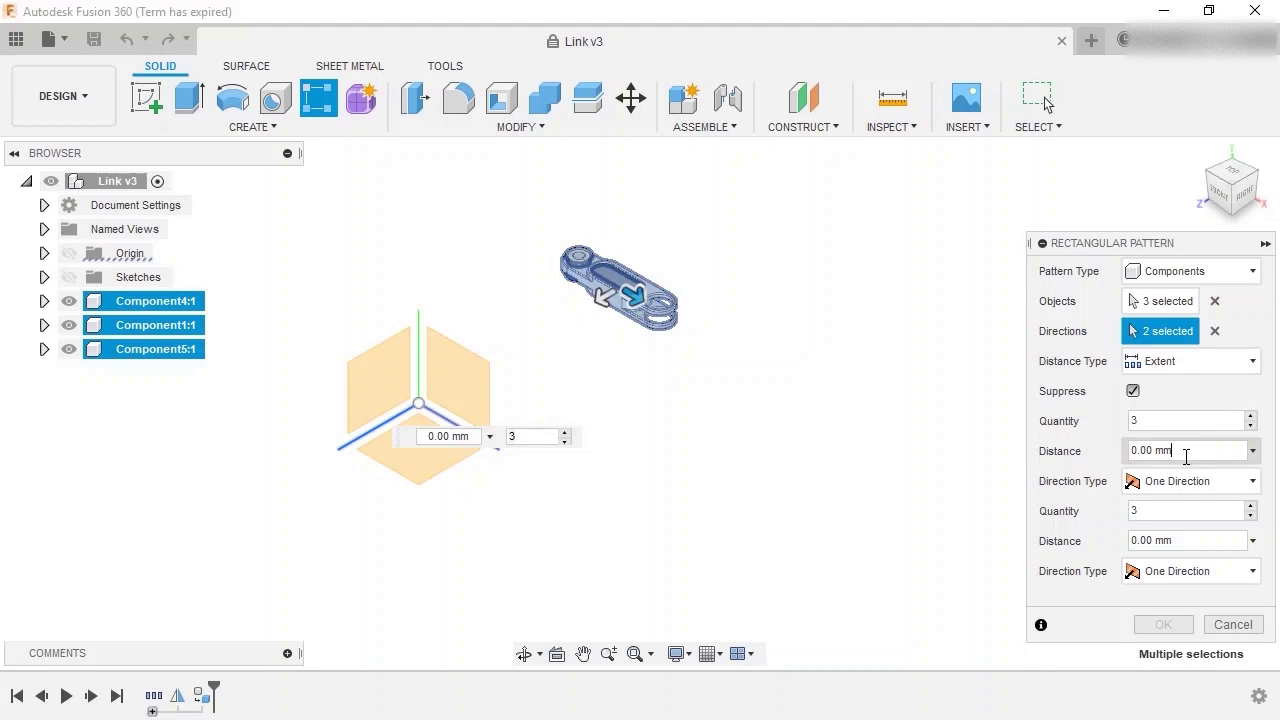
pyautogui.moveTo(1186, 452); pyautogui.dragTo(1130, 455)
pyautogui.write('80')
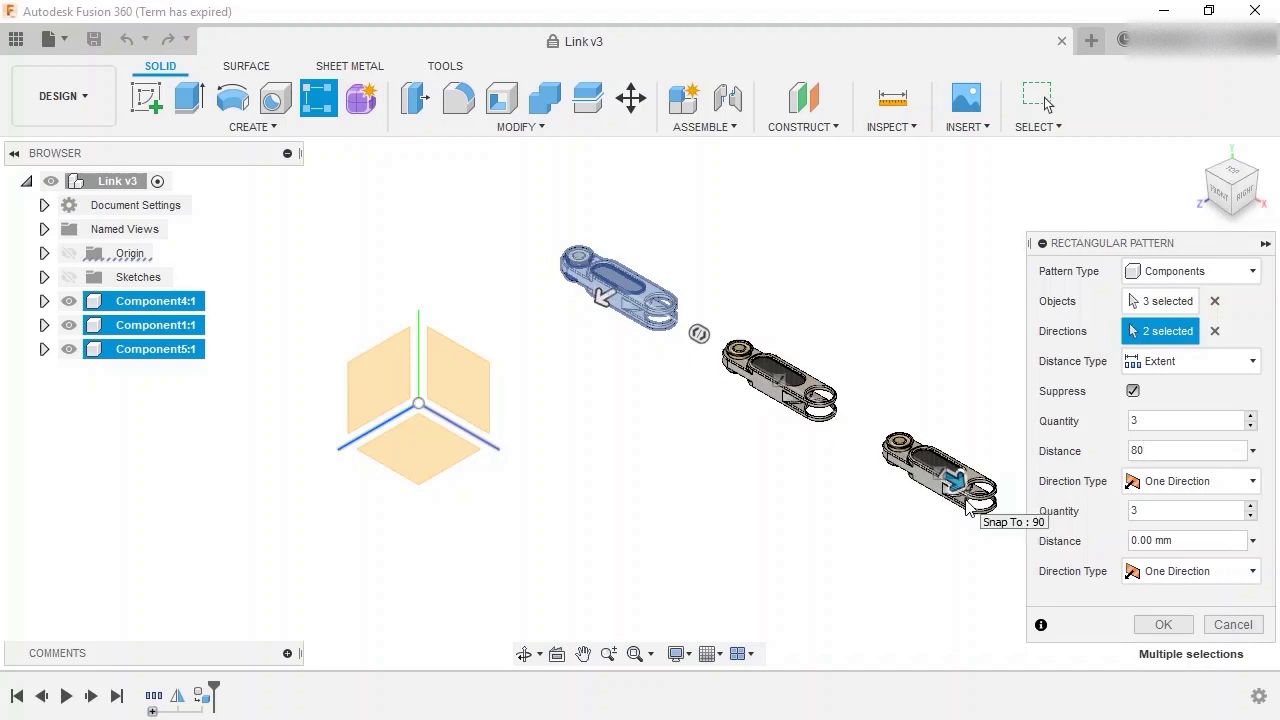
pyautogui.click(1251, 416)
pyautogui.click(1251, 416)
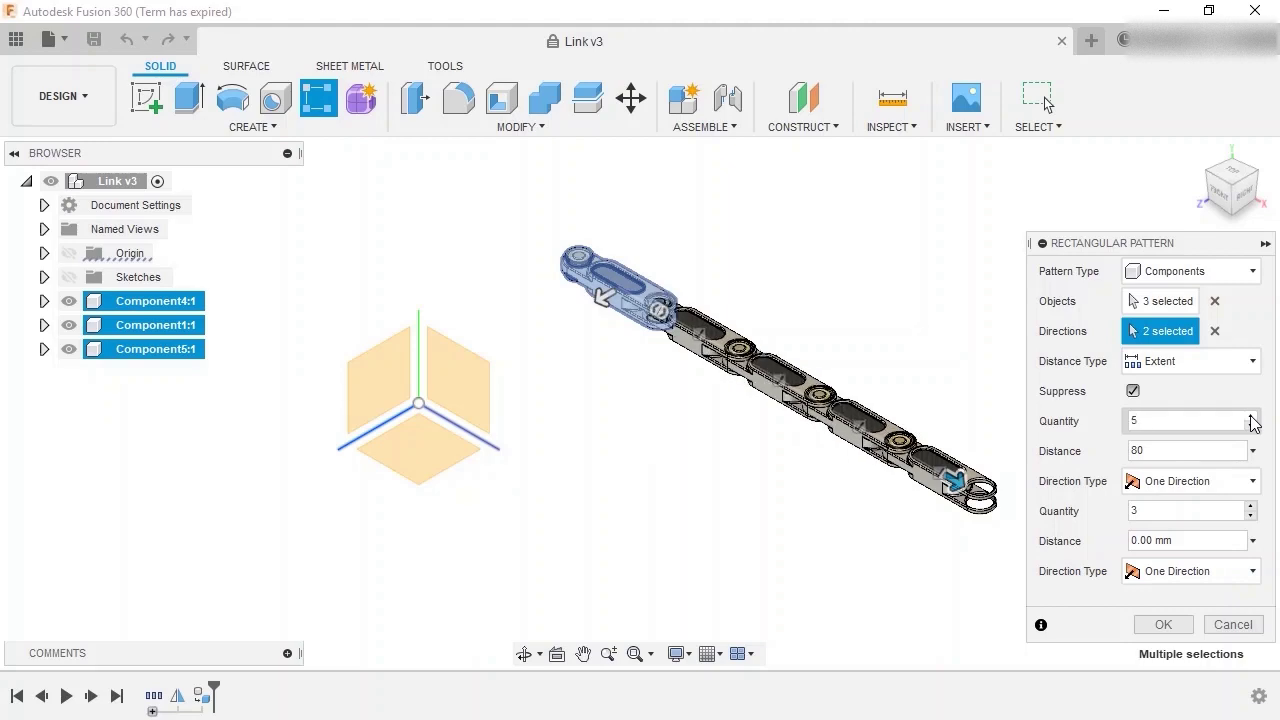
pyautogui.click(1199, 361)
pyautogui.click(1181, 415)
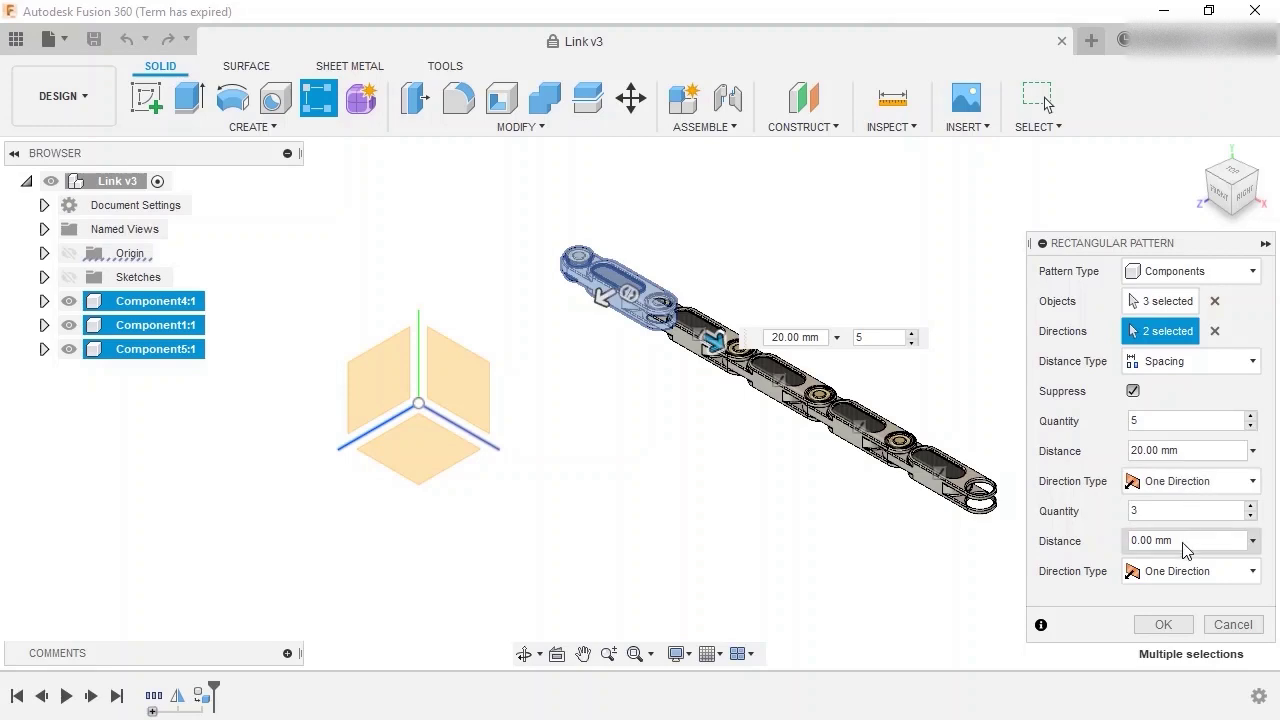
# Step: Set the second direction to 5 rows with a distance of 15
pyautogui.click(1130, 543)
pyautogui.write('15')
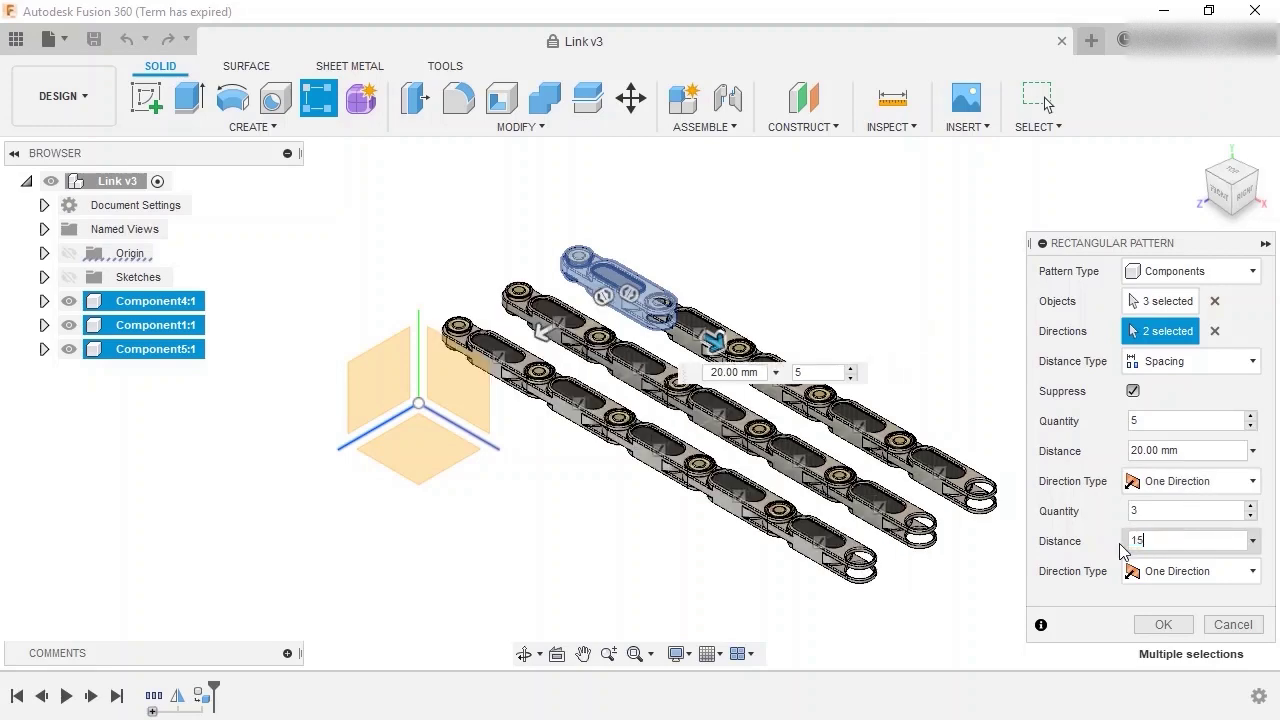
pyautogui.click(1251, 507)
pyautogui.click(1251, 507)
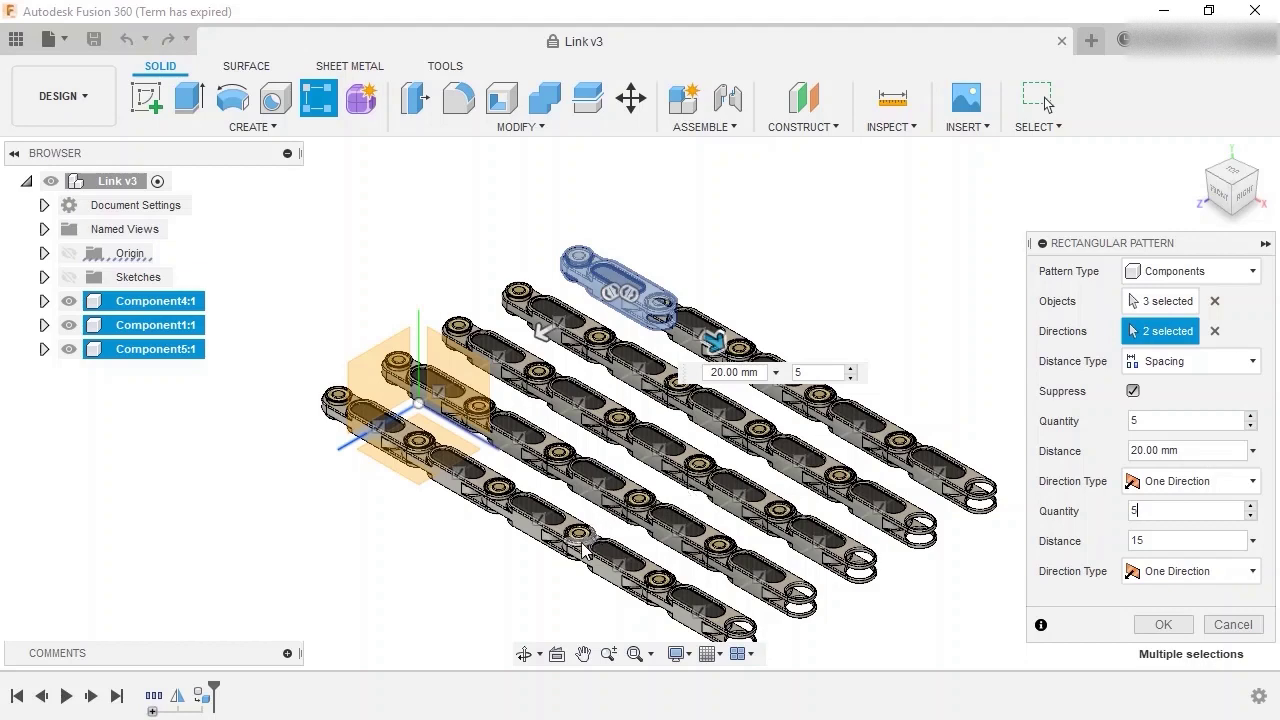
# Step: Try Symmetric for the second direction type, then return it to One Direction
pyautogui.click(1193, 571)
pyautogui.click(1195, 622)
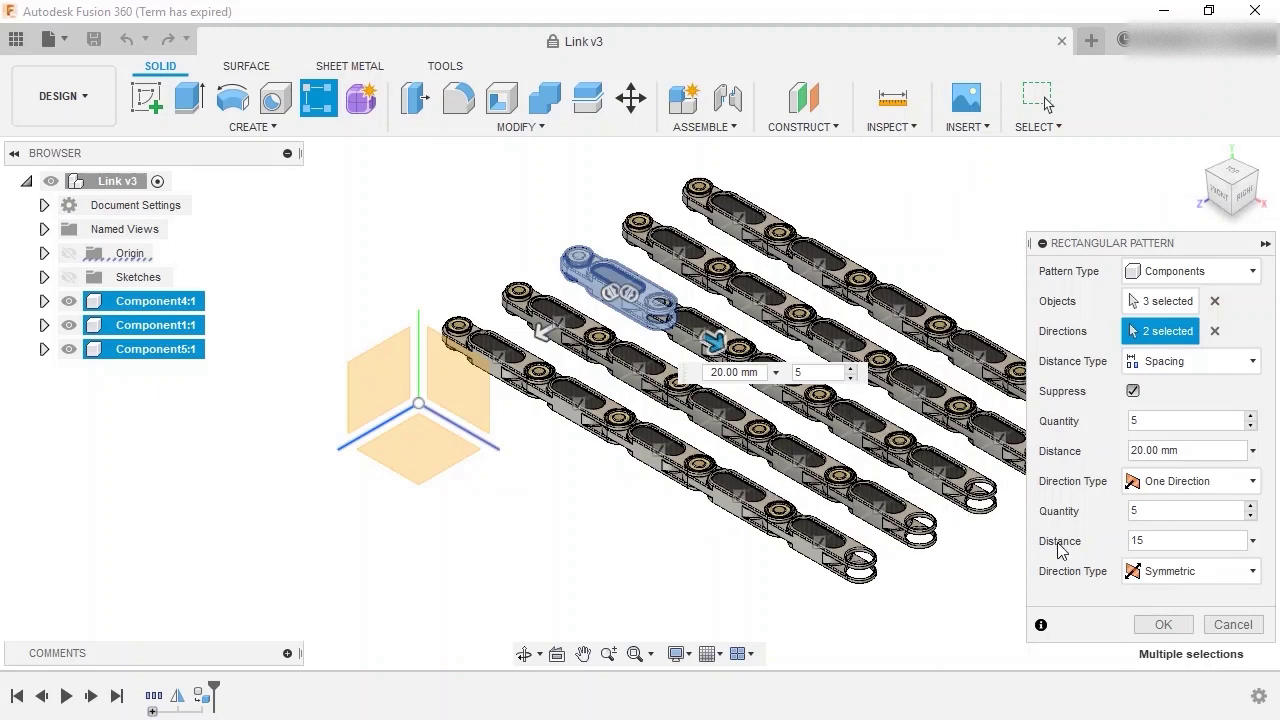
pyautogui.click(1160, 569)
pyautogui.click(1170, 597)
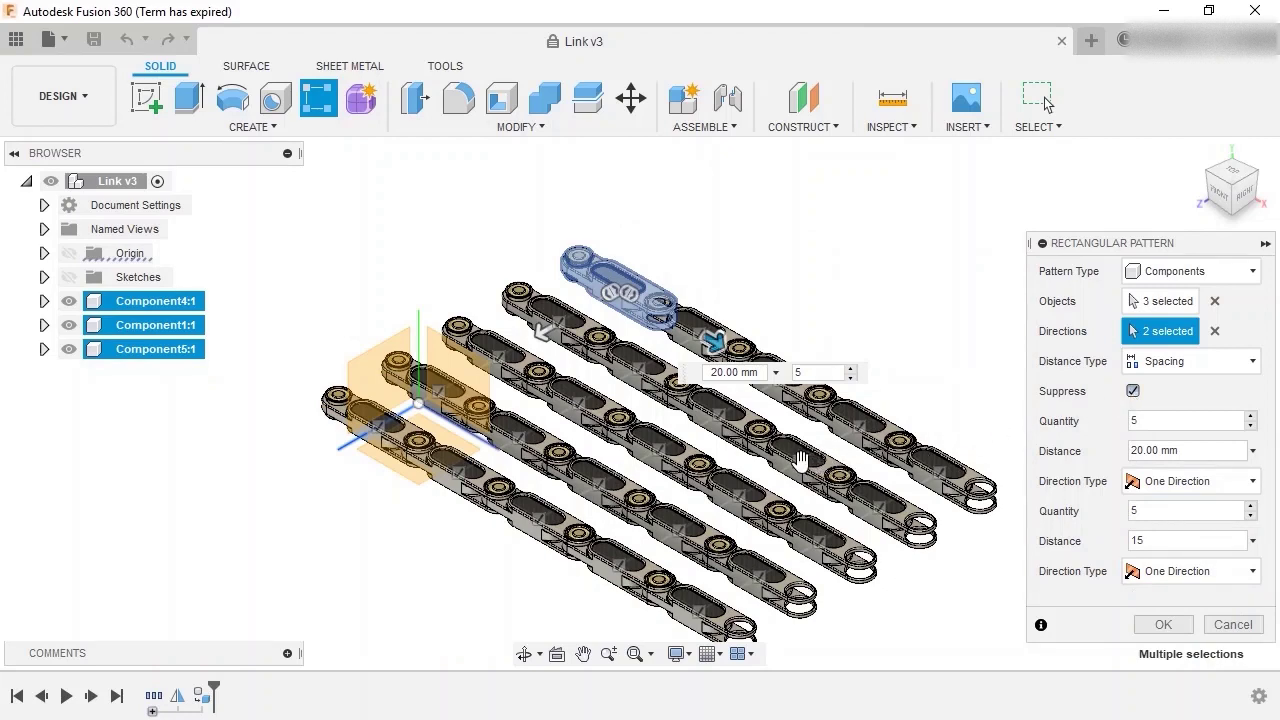
# Step: Toggle one link instance's suppression off and back, then commit the pattern
pyautogui.click(800, 460)
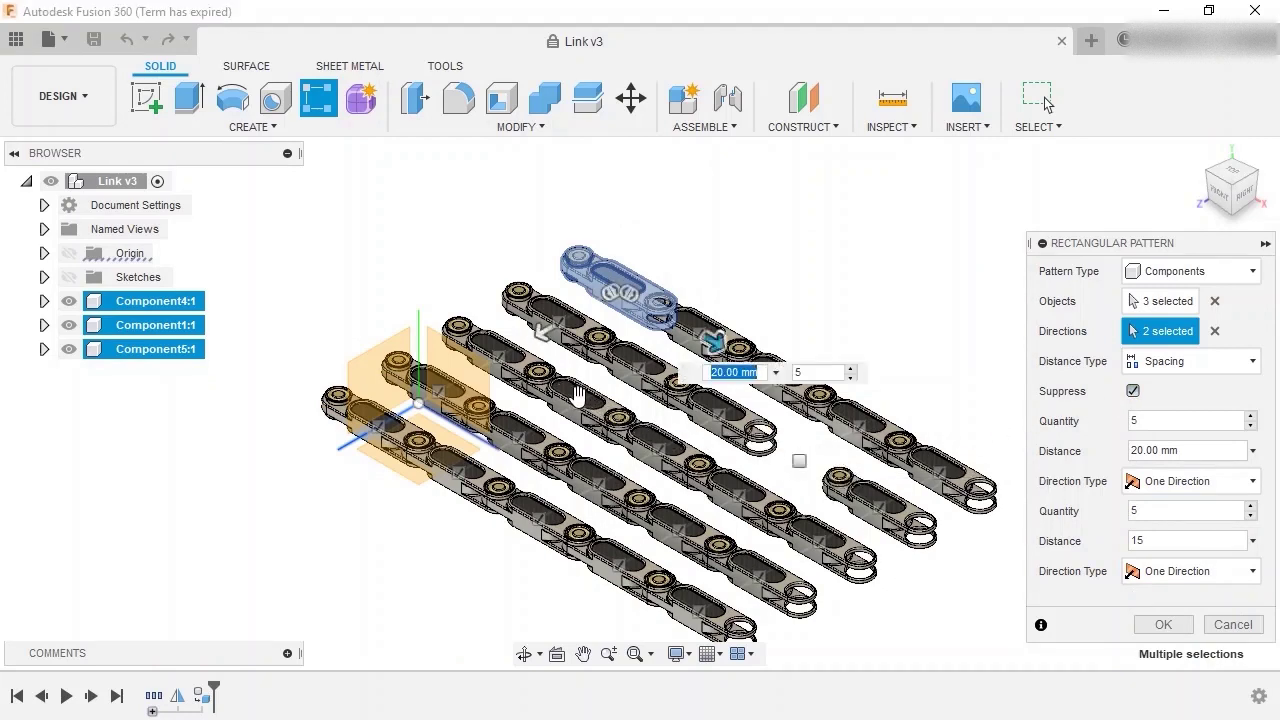
pyautogui.click(577, 396)
pyautogui.click(795, 457)
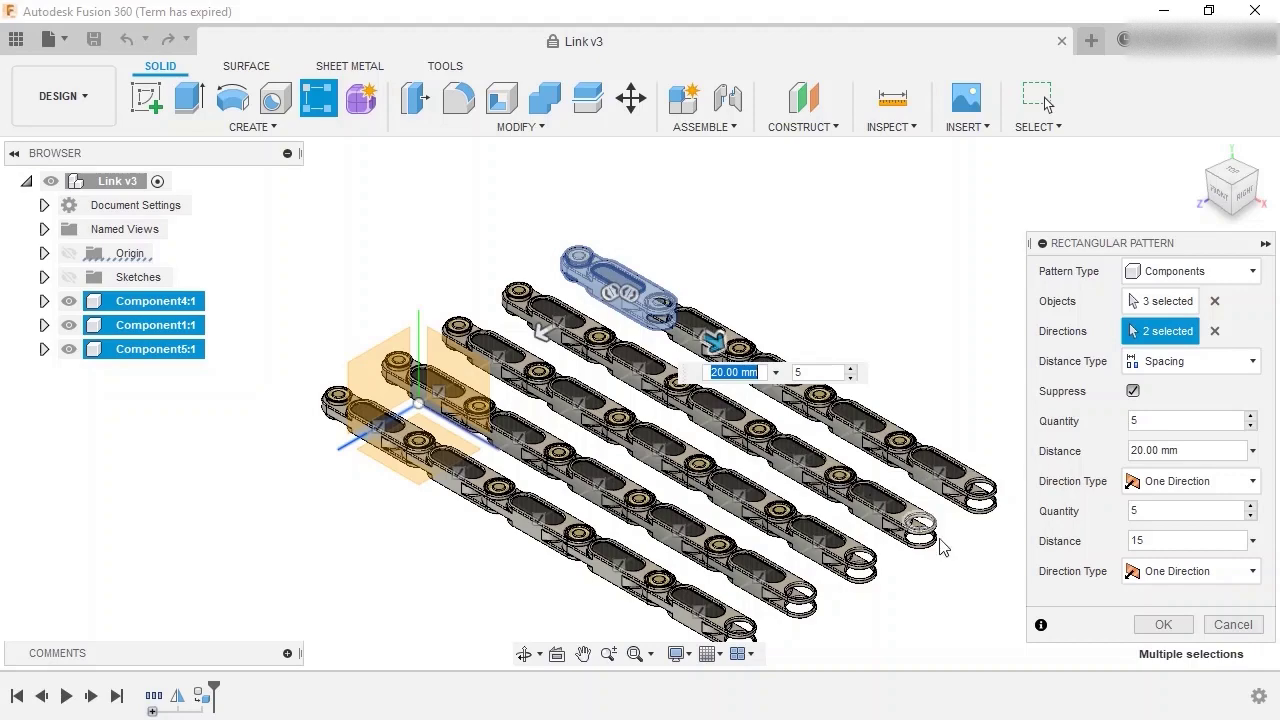
pyautogui.click(1152, 625)
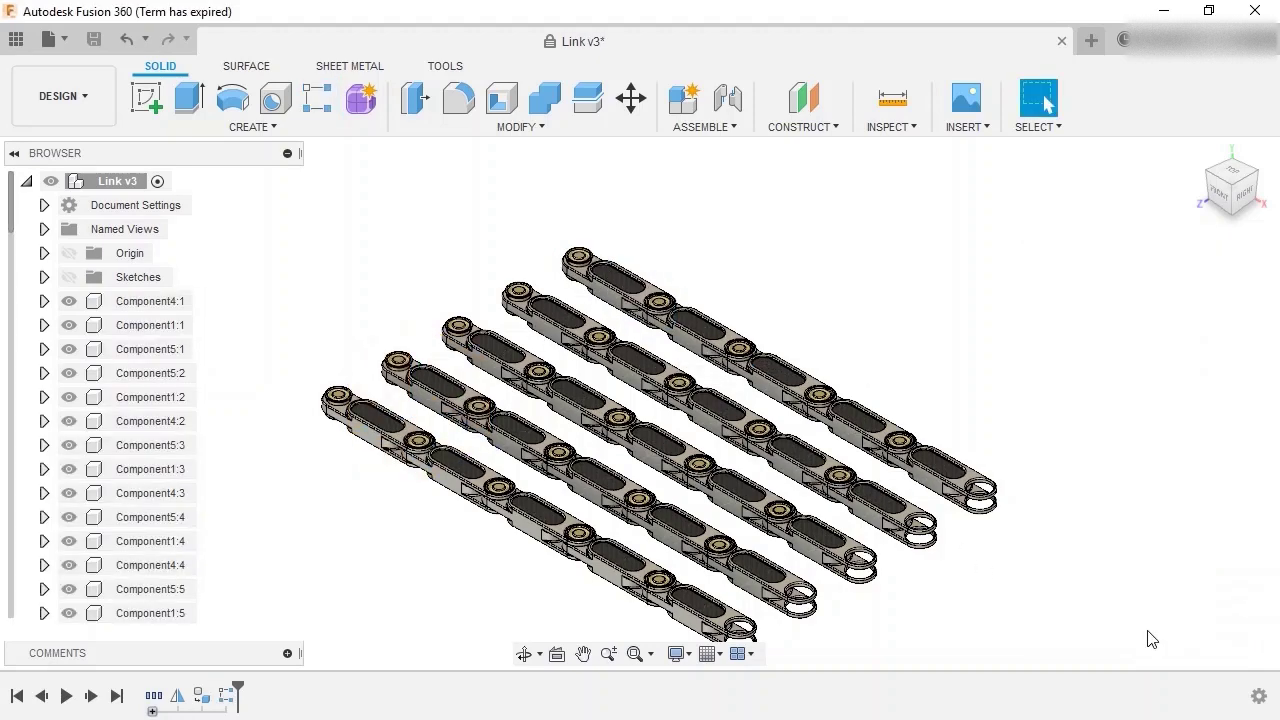
pyautogui.moveTo(1146, 637); pyautogui.dragTo(1134, 586, button='middle')
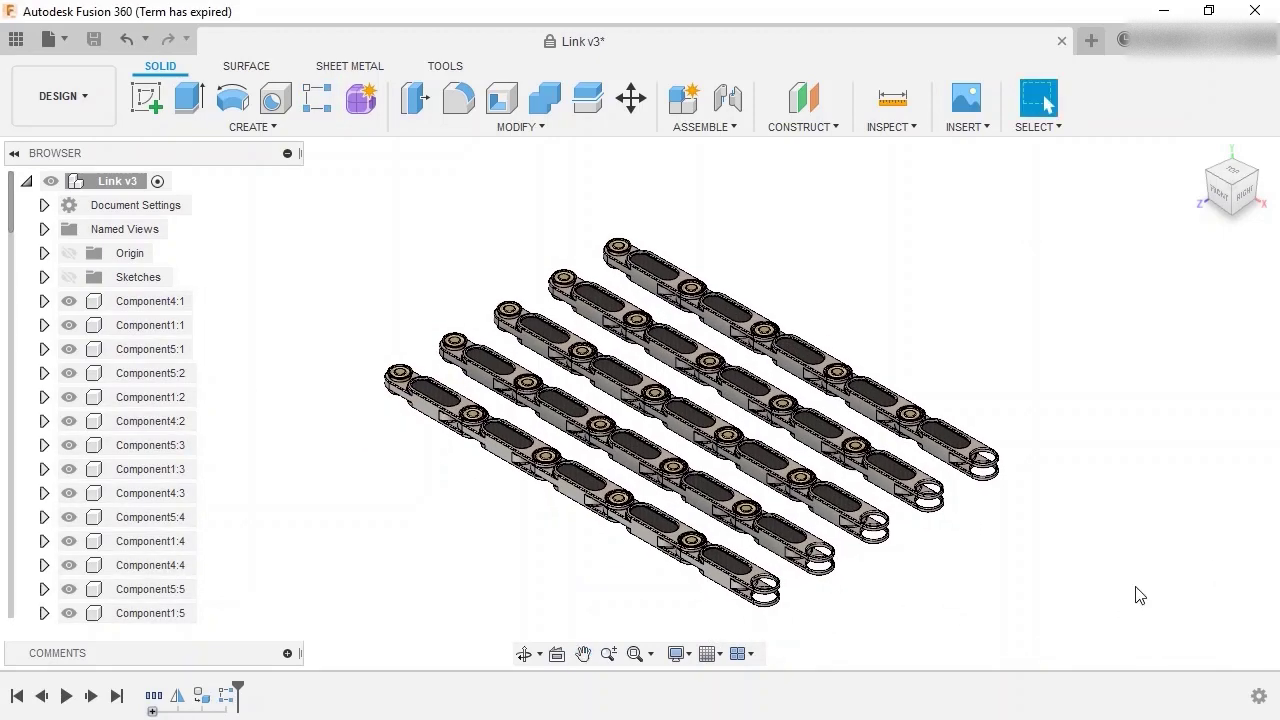